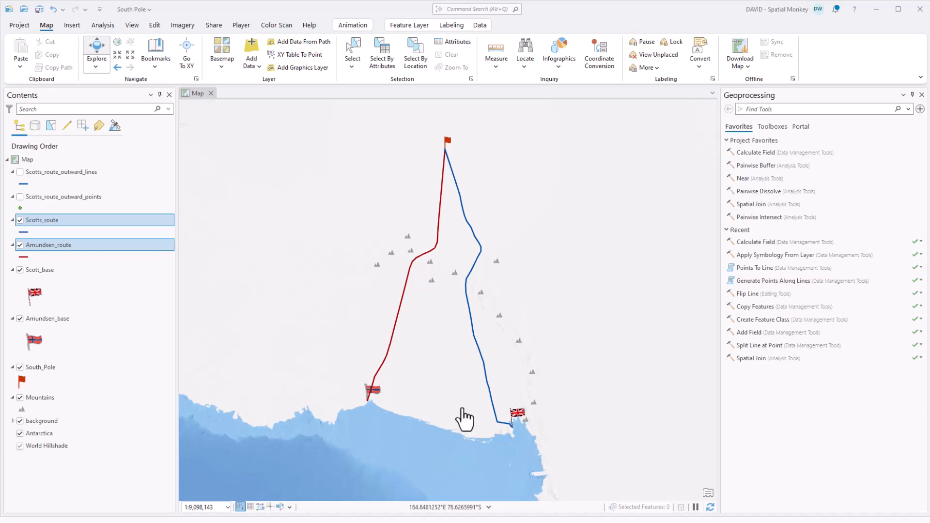
Step: Hide the Amundsen_route layer and measure the length of Scott's route with Measure Features
{"action": "left_click", "coordinate": [20, 245]}
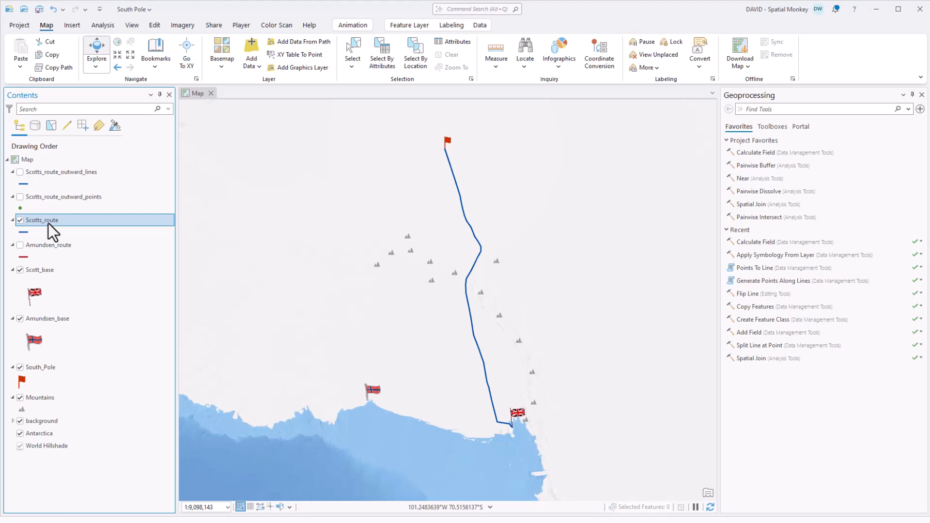
{"action": "left_click", "coordinate": [502, 50]}
{"action": "left_click", "coordinate": [254, 128]}
{"action": "left_click", "coordinate": [254, 128]}
{"action": "left_click", "coordinate": [203, 128]}
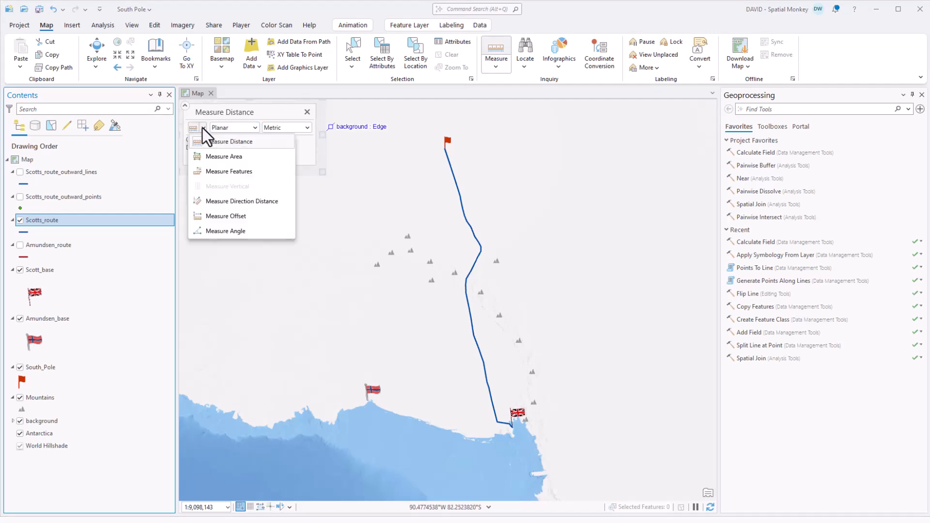
{"action": "left_click", "coordinate": [205, 171]}
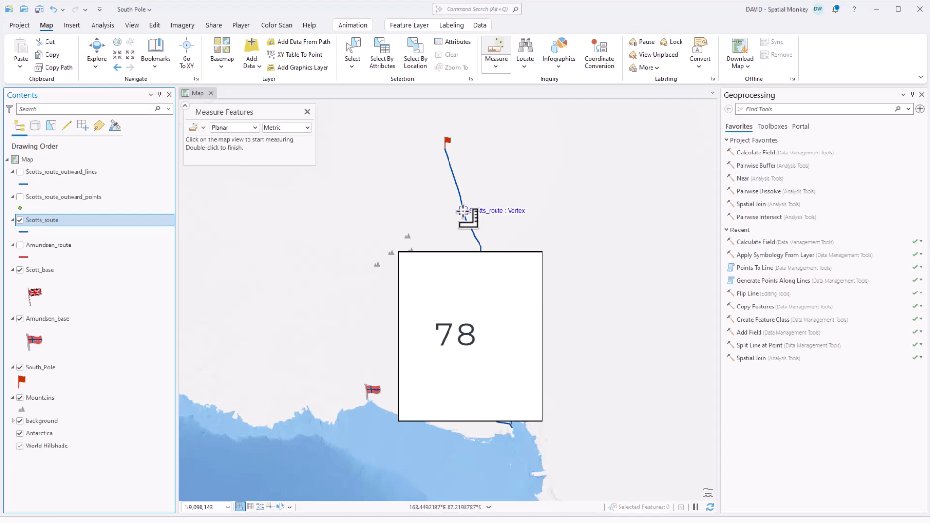
{"action": "left_click", "coordinate": [465, 213]}
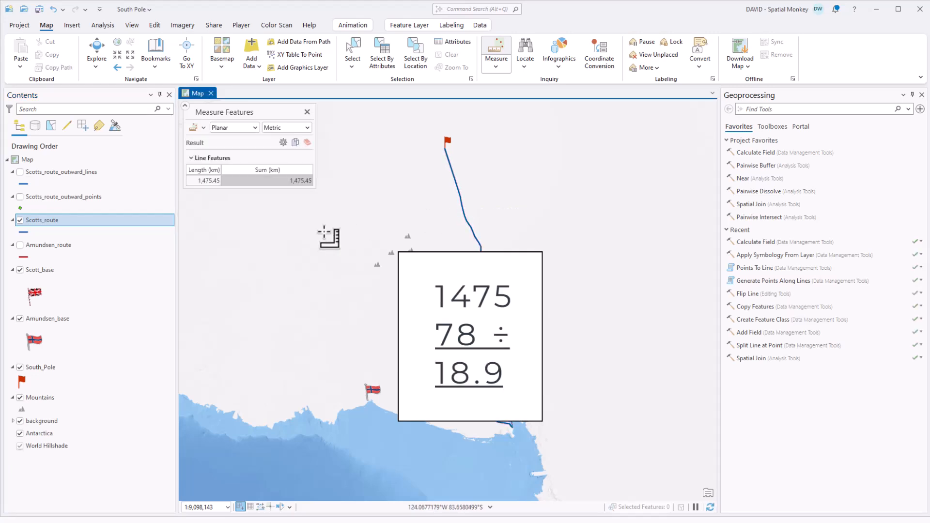
{"action": "left_click", "coordinate": [306, 112]}
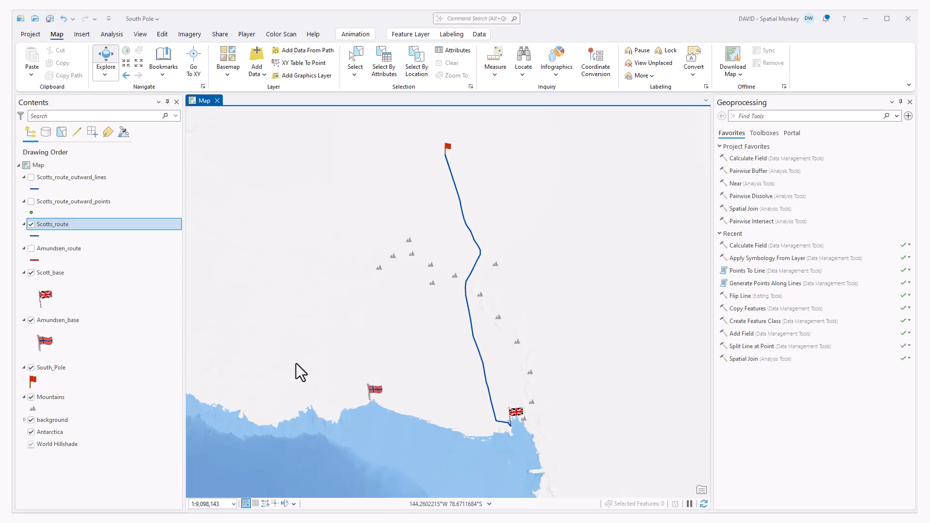
Step: Find and open the Generate Points Along Lines geoprocessing tool
{"action": "left_click", "coordinate": [748, 116]}
{"action": "left_click", "coordinate": [746, 119]}
{"action": "type", "text": "generate"}
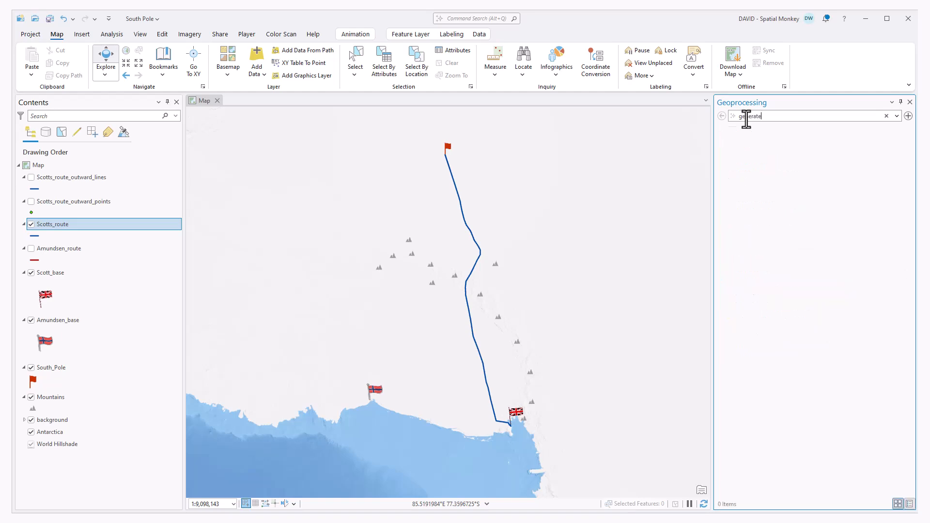
{"action": "type", "text": " point s along lines"}
{"action": "left_click", "coordinate": [753, 133]}
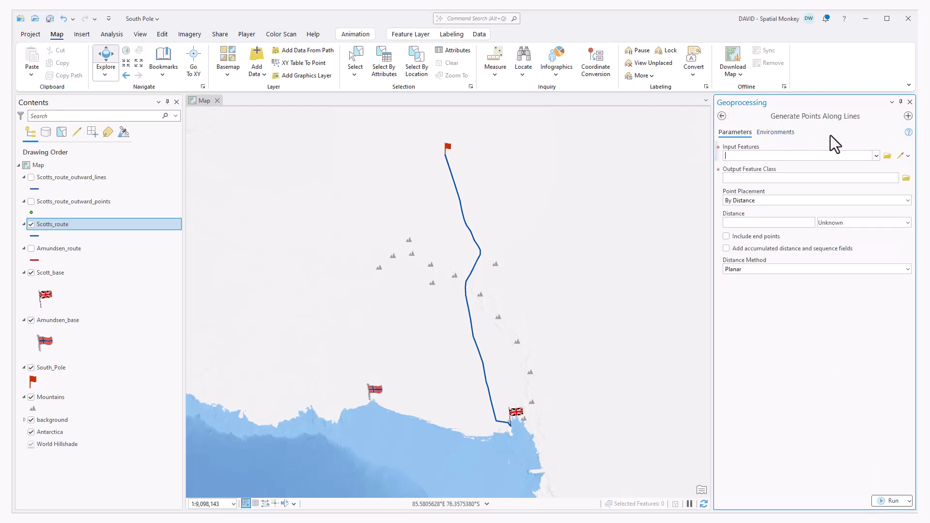
Step: Set Generate Points Along Lines to use Scotts_route as input with a point distance of 18.9 kilometers
{"action": "left_click_drag", "start_coordinate": [60, 226], "coordinate": [746, 157]}
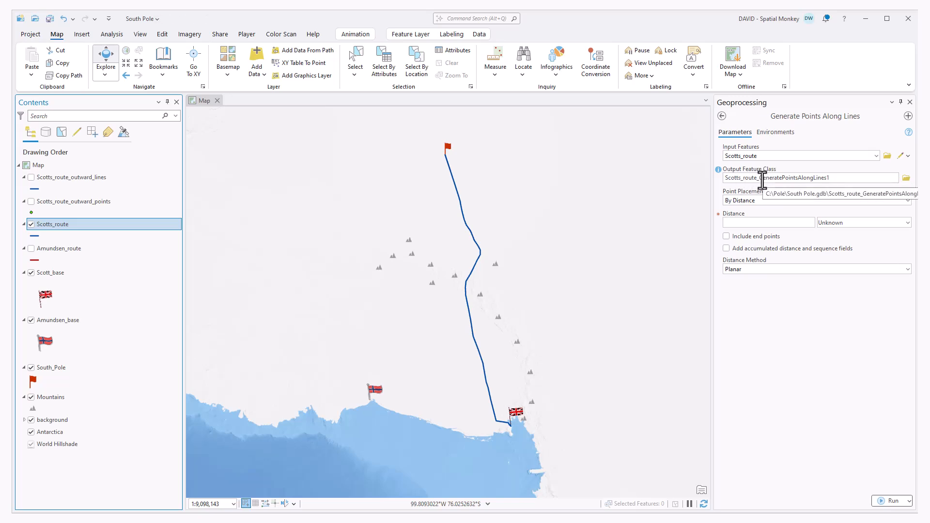
{"action": "left_click", "coordinate": [757, 223]}
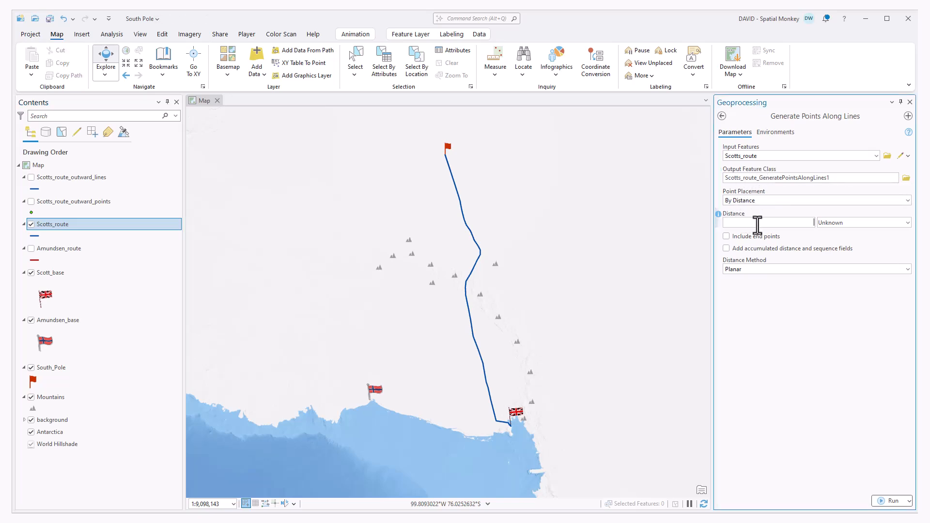
{"action": "type", "text": "19"}
{"action": "type", "text": ".9"}
{"action": "left_click", "coordinate": [839, 222]}
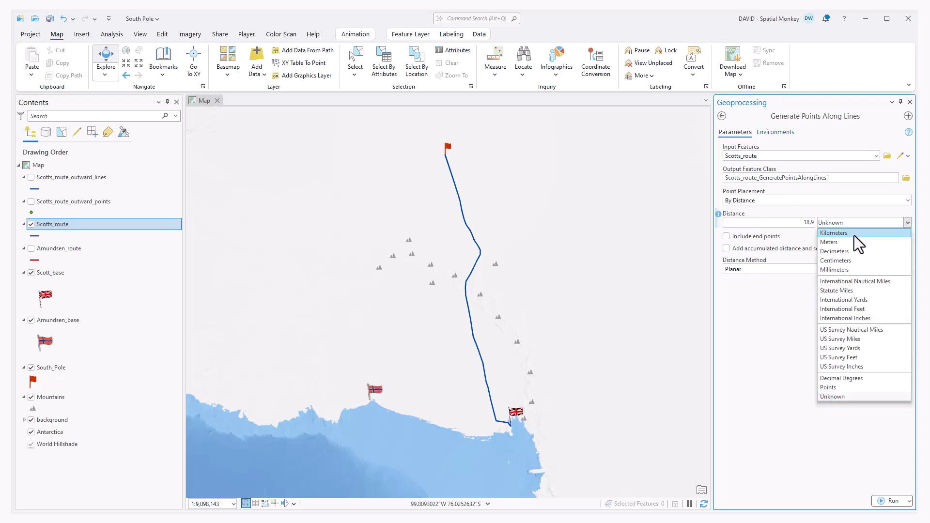
{"action": "left_click", "coordinate": [853, 236]}
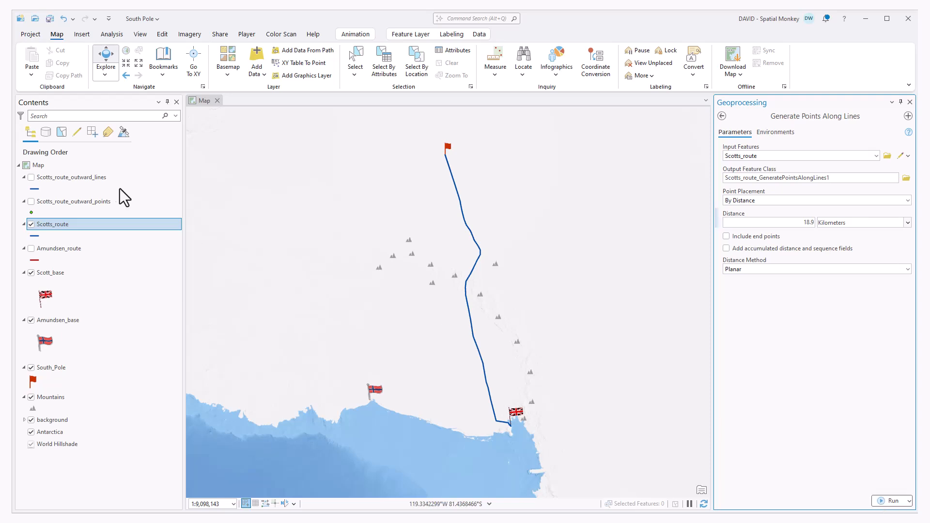
Step: Show the Scotts_route_outward_points layer and hide the Scotts_route layer
{"action": "left_click", "coordinate": [31, 202]}
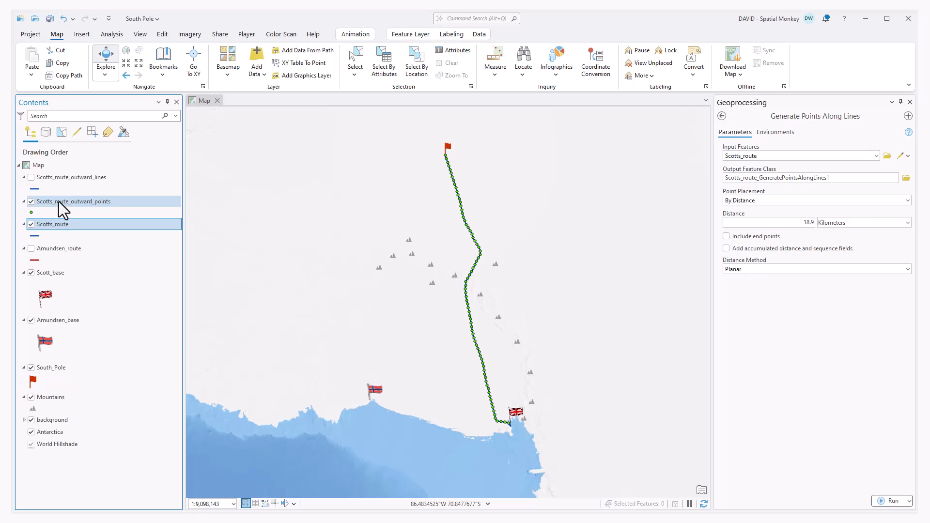
{"action": "left_click", "coordinate": [31, 224]}
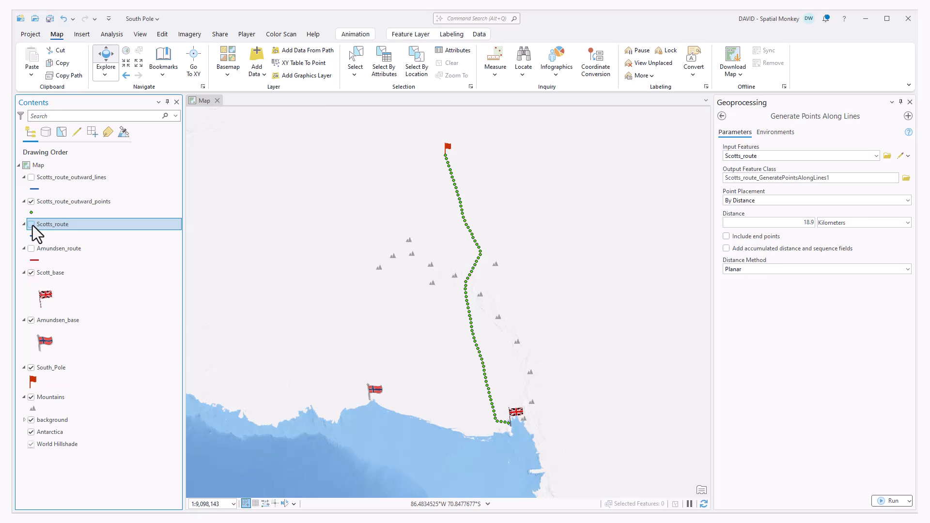
Step: Leave the current tool, then find and open the Points To Line geoprocessing tool
{"action": "left_click", "coordinate": [722, 117]}
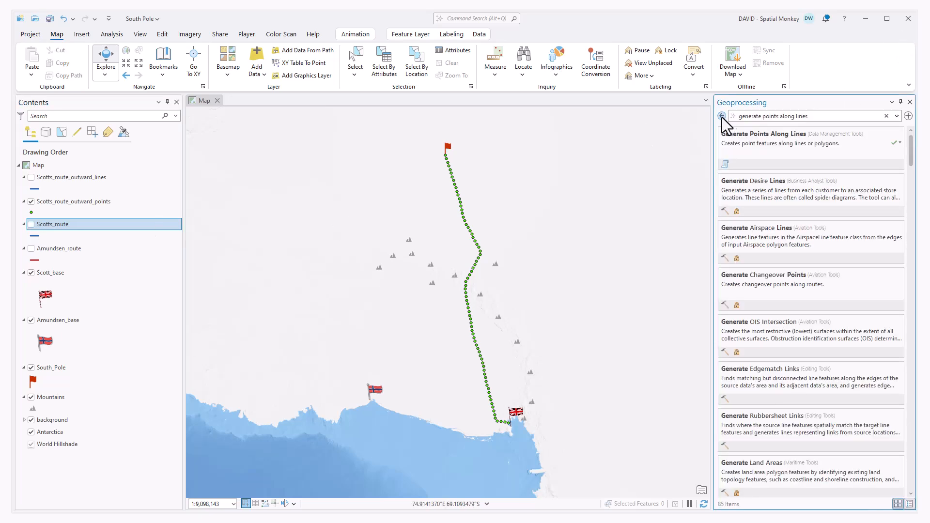
{"action": "left_click", "coordinate": [886, 117]}
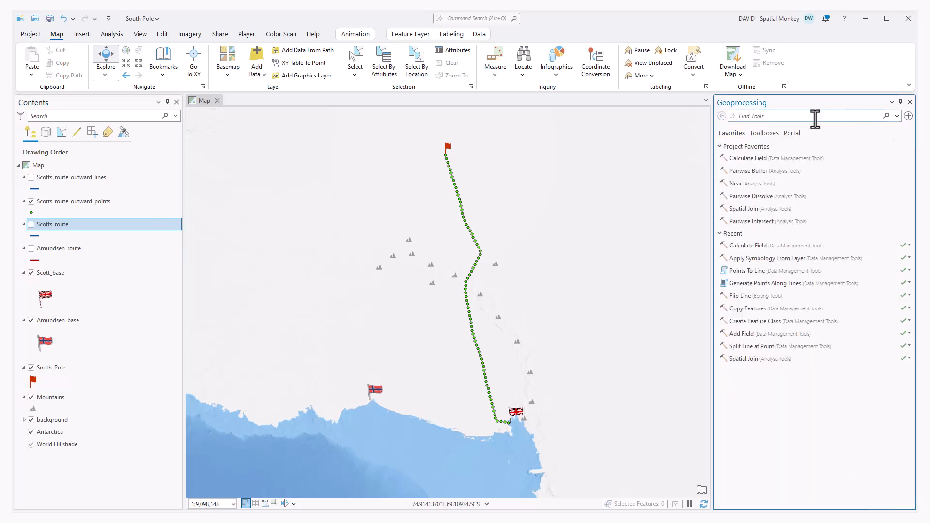
{"action": "type", "text": "point"}
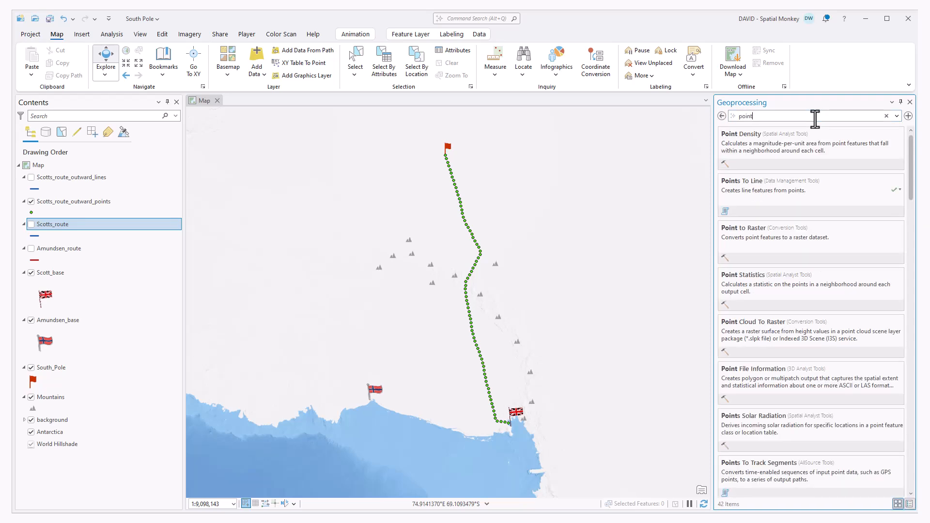
{"action": "type", "text": "s to line"}
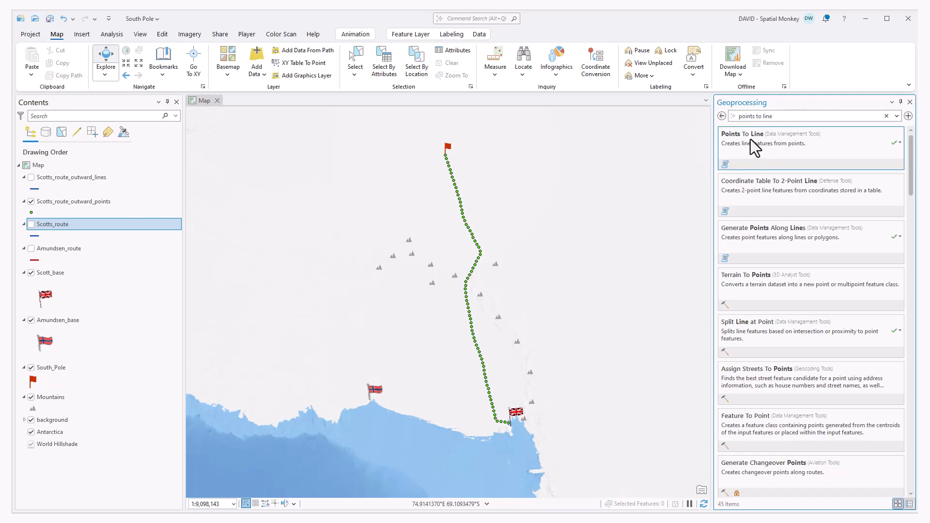
{"action": "left_click", "coordinate": [751, 139]}
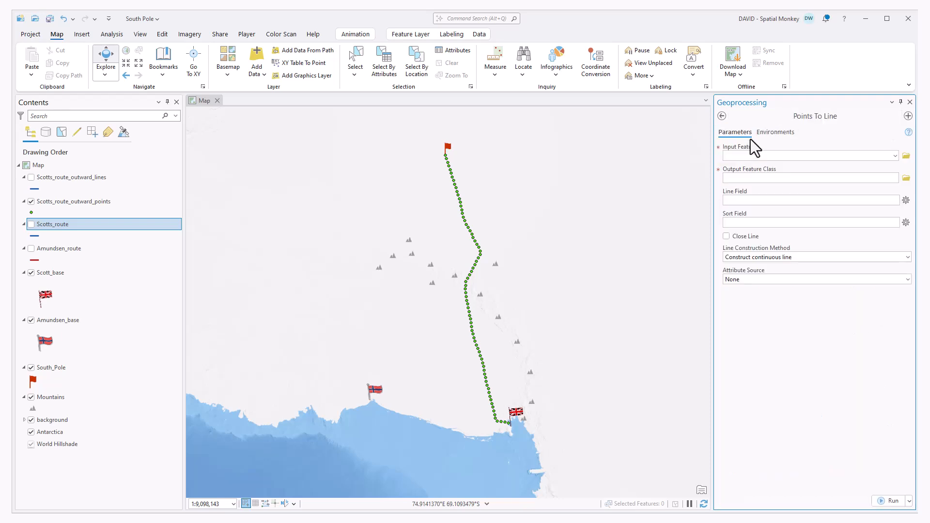
Step: Set Points To Line to use Scotts_route_outward_points as input with the Construct two-point line method
{"action": "left_click", "coordinate": [48, 204]}
{"action": "left_click_drag", "start_coordinate": [48, 206], "coordinate": [821, 156]}
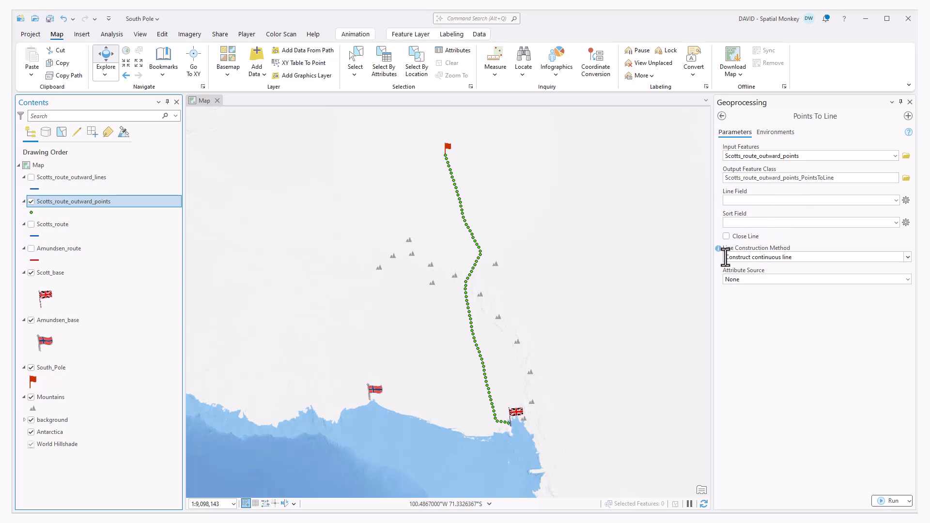
{"action": "left_click", "coordinate": [908, 257]}
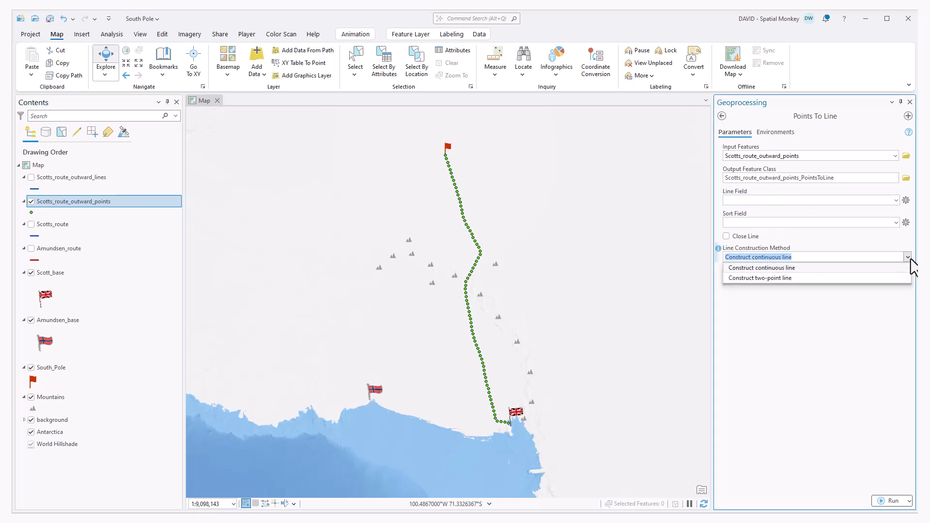
{"action": "left_click", "coordinate": [766, 279]}
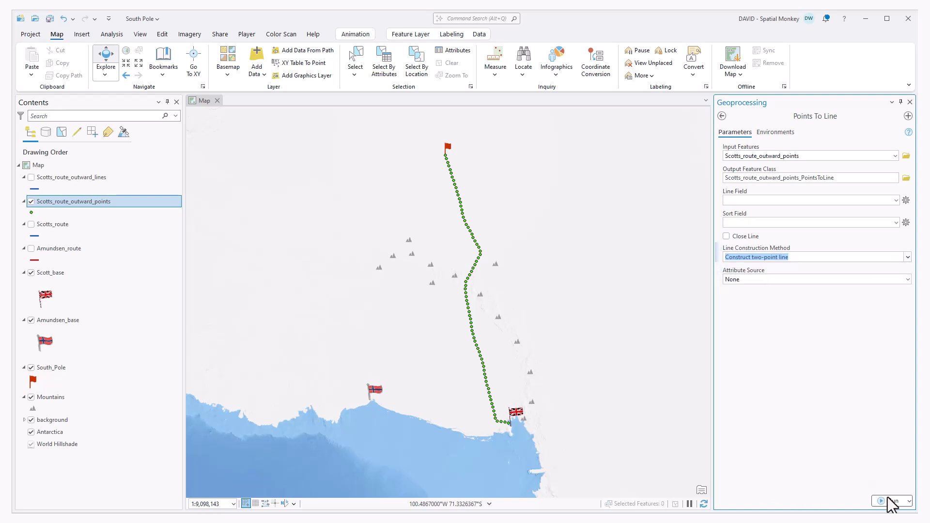
Step: Show Scotts_route_outward_lines instead of the outward points layer and open the line layer's attribute table
{"action": "left_click", "coordinate": [30, 202]}
{"action": "left_click", "coordinate": [31, 177]}
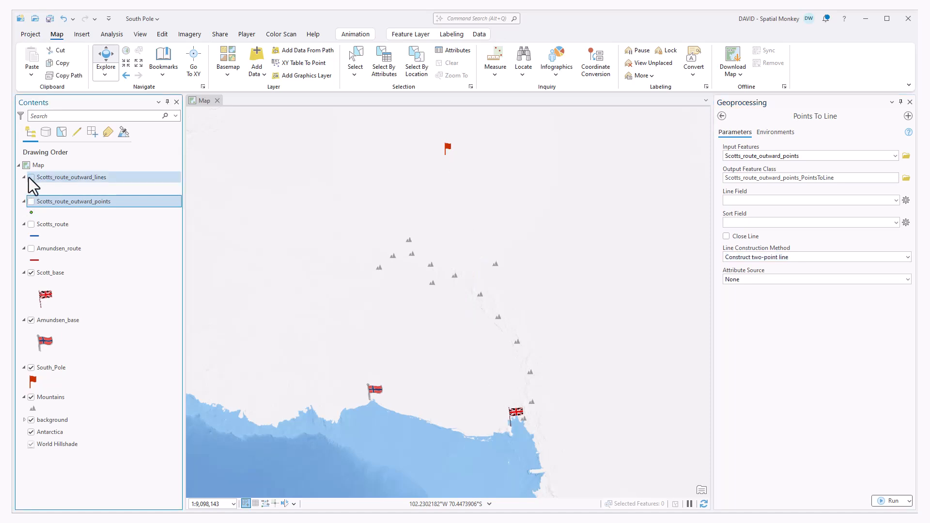
{"action": "left_click", "coordinate": [55, 178]}
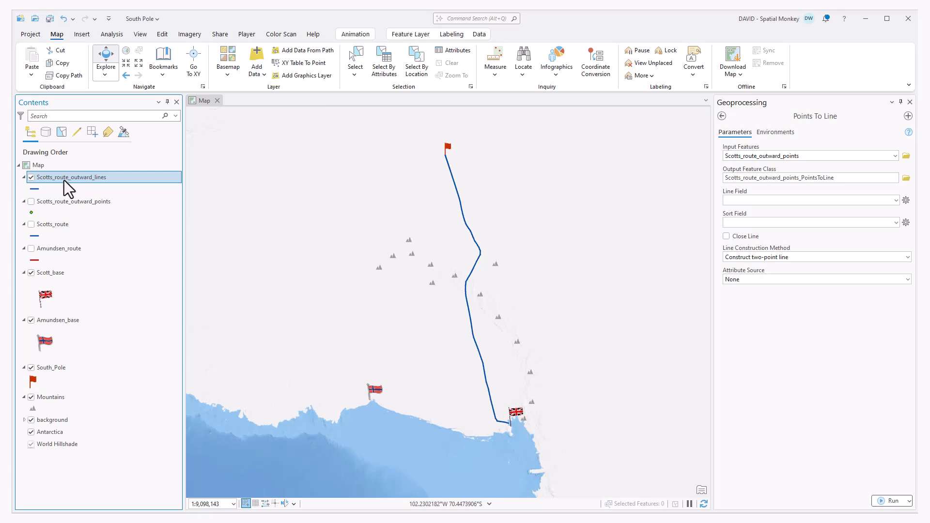
{"action": "right_click", "coordinate": [64, 180]}
{"action": "left_click", "coordinate": [88, 136]}
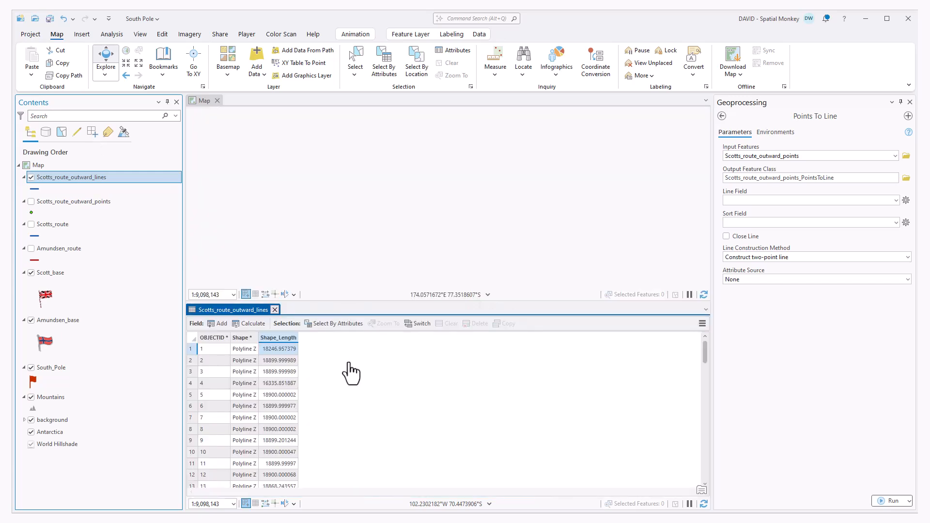
Step: Select the first five records of the outward lines table one at a time to examine each segment near Scott's base
{"action": "scroll", "coordinate": [529, 166], "scroll_direction": "up", "scroll_amount": 4}
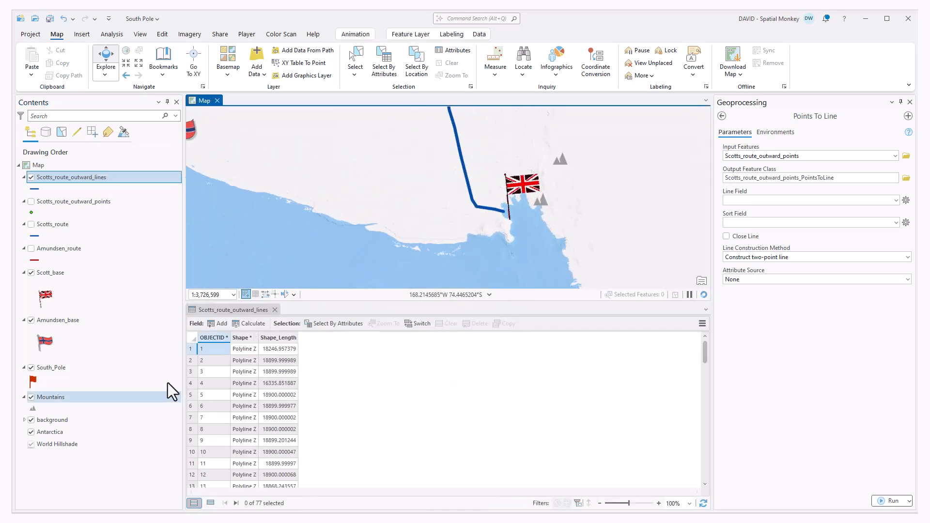
{"action": "left_click", "coordinate": [191, 351]}
{"action": "left_click", "coordinate": [191, 352]}
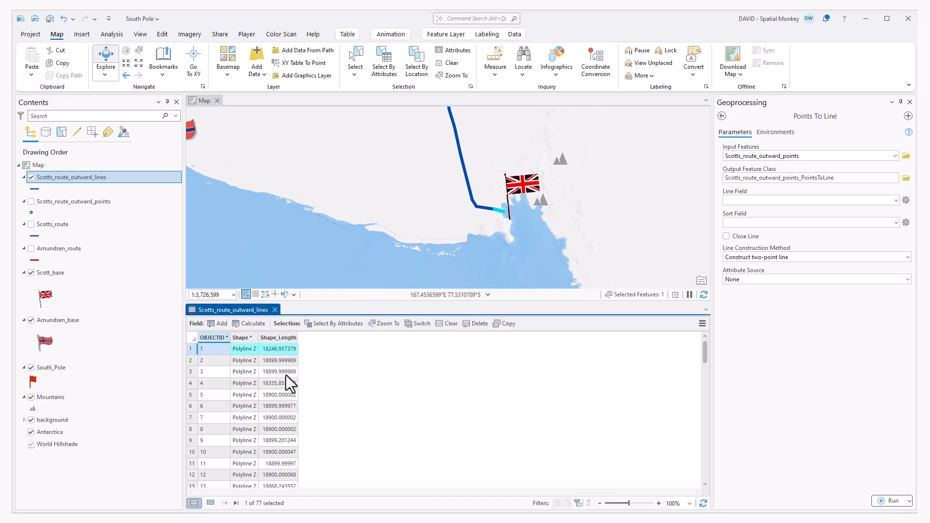
{"action": "left_click", "coordinate": [190, 362]}
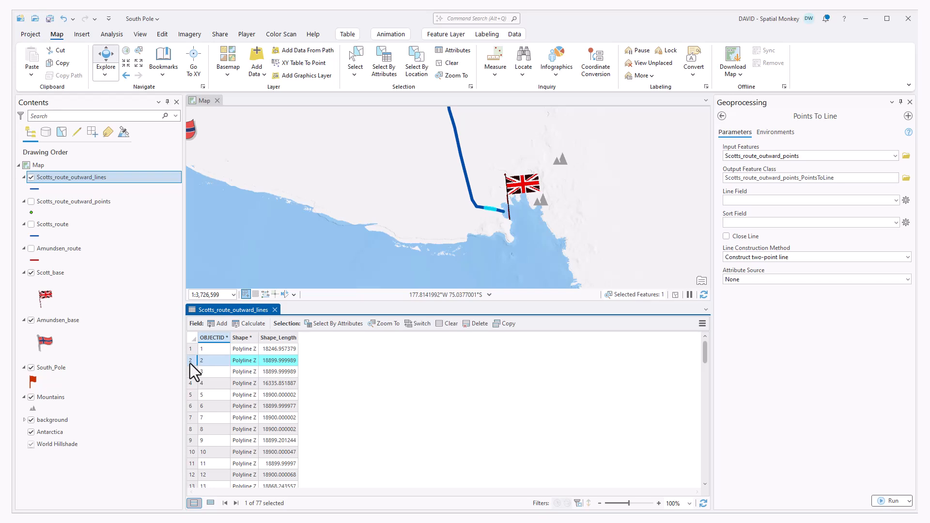
{"action": "left_click", "coordinate": [192, 373]}
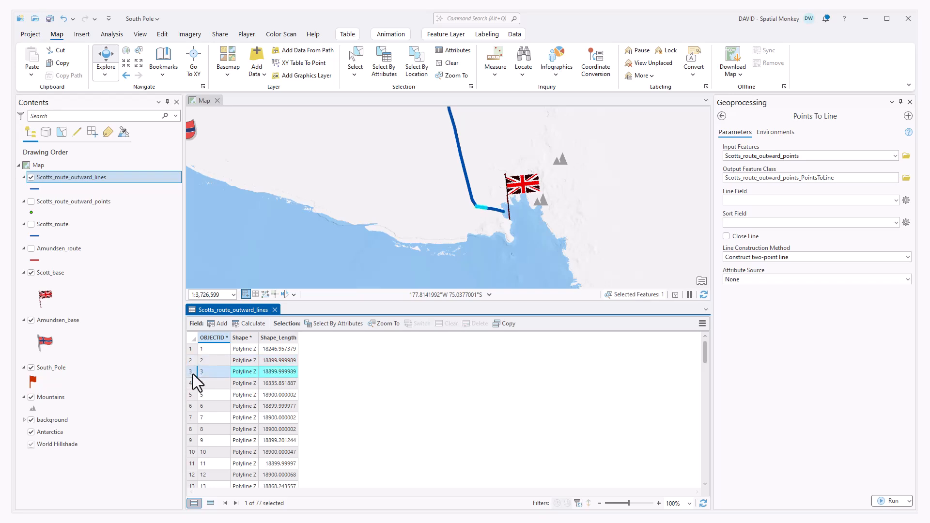
{"action": "left_click", "coordinate": [192, 385]}
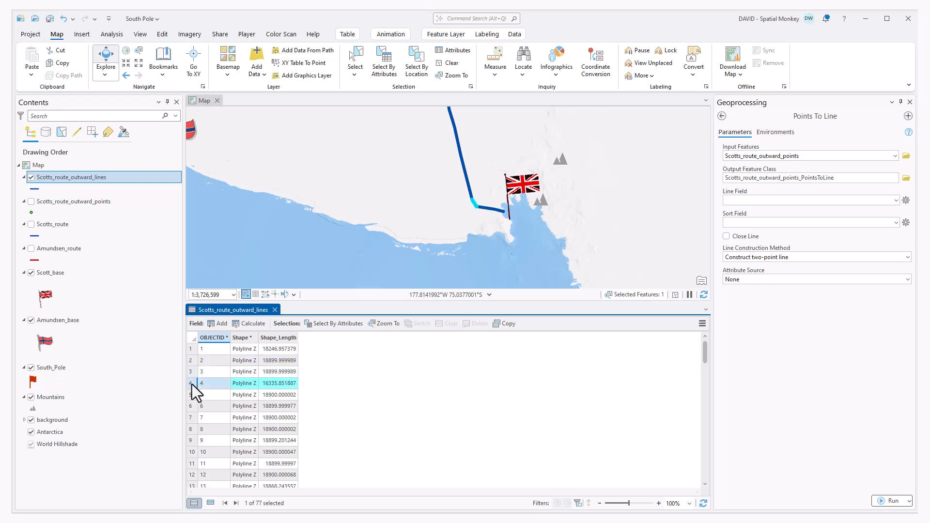
{"action": "left_click", "coordinate": [190, 397]}
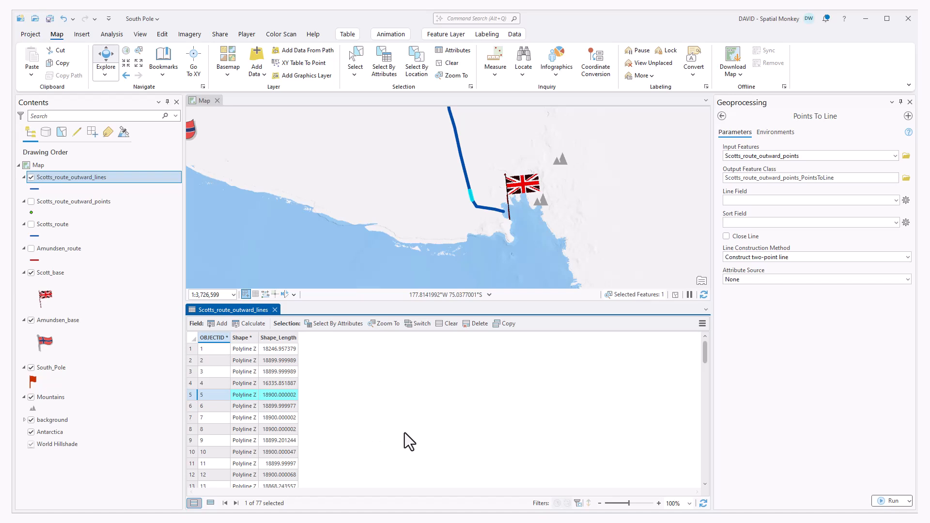
Step: Add a field named Day with the Date data type to Scotts_route_outward_lines and save the field changes
{"action": "left_click", "coordinate": [218, 323]}
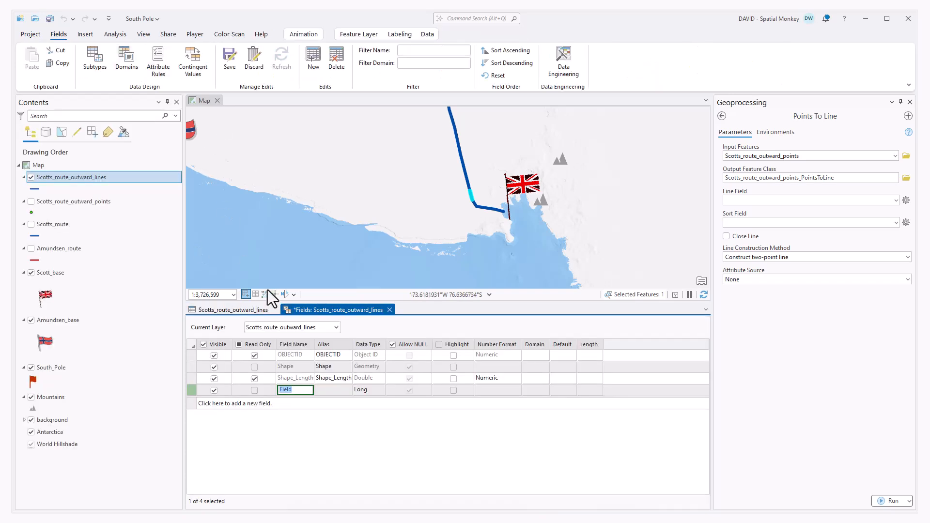
{"action": "type", "text": "Day"}
{"action": "left_click", "coordinate": [366, 391]}
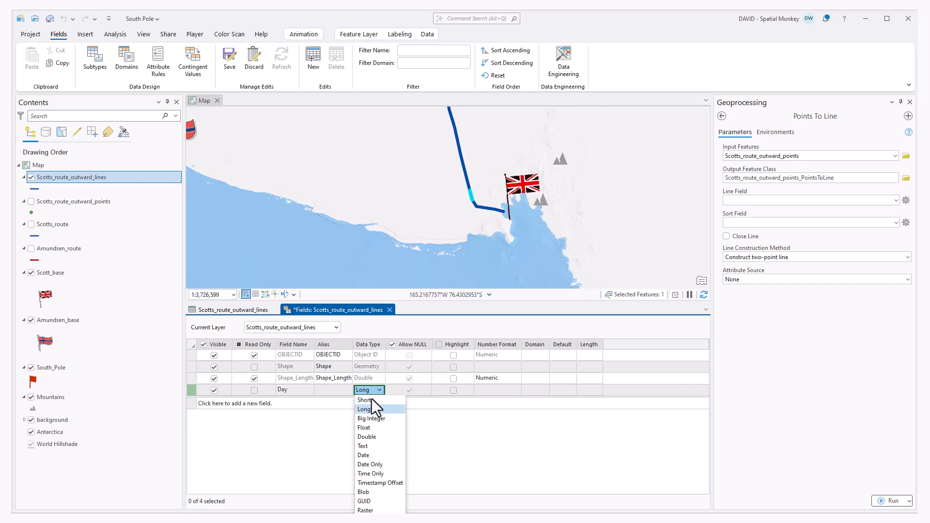
{"action": "left_click", "coordinate": [378, 459]}
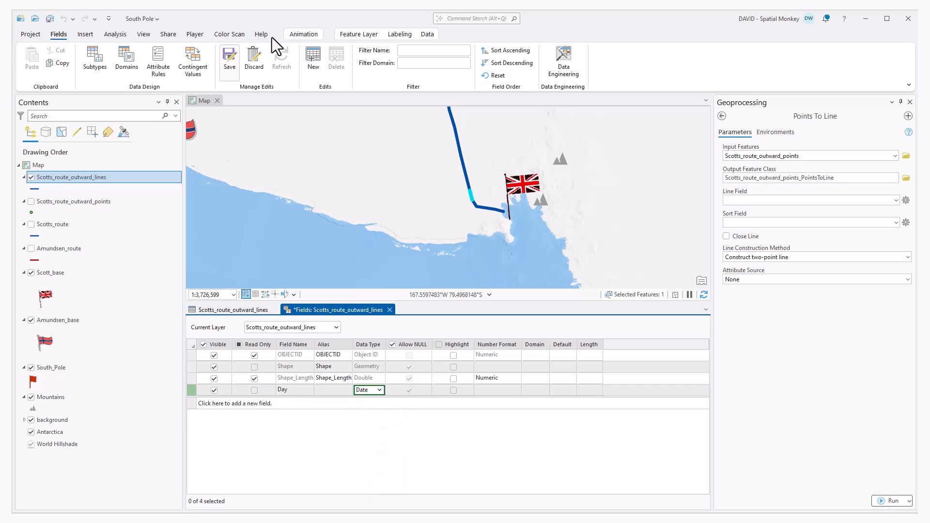
{"action": "left_click", "coordinate": [230, 59]}
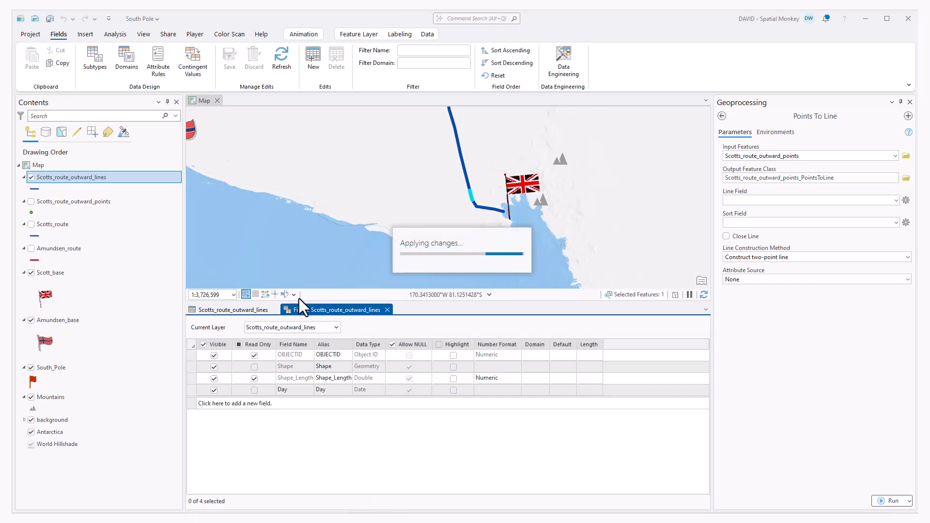
{"action": "left_click", "coordinate": [390, 309]}
Step: Widen the Day column in the attribute table and clear the current feature selection
{"action": "left_click_drag", "start_coordinate": [321, 339], "coordinate": [353, 339]}
{"action": "left_click", "coordinate": [448, 62]}
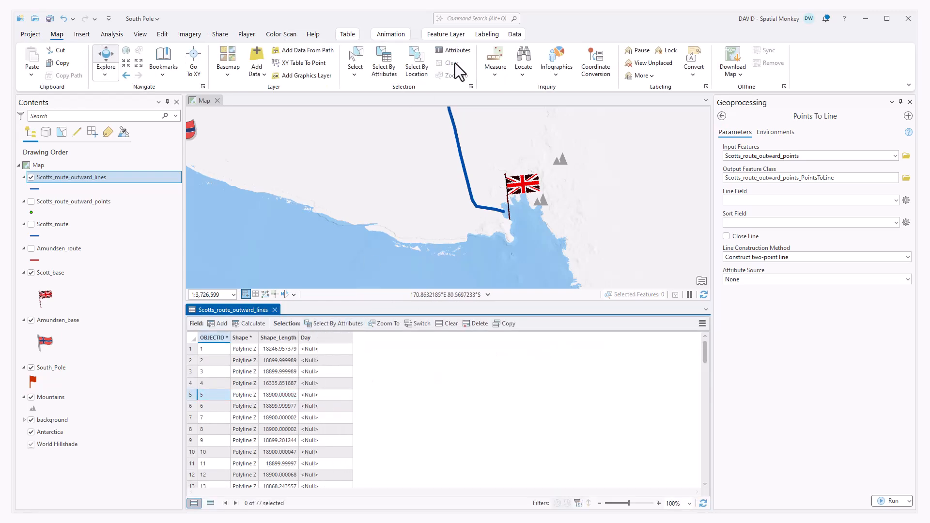
Step: Calculate the Day field with Python as assign_date(!OBJECTID!), using a code block that adds one day per record from 1 November 1911
{"action": "right_click", "coordinate": [317, 341]}
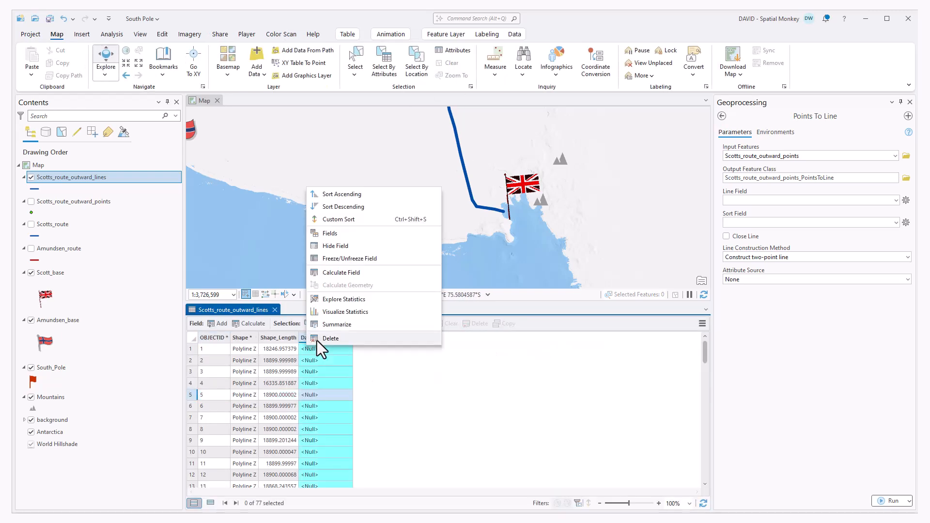
{"action": "left_click", "coordinate": [350, 271]}
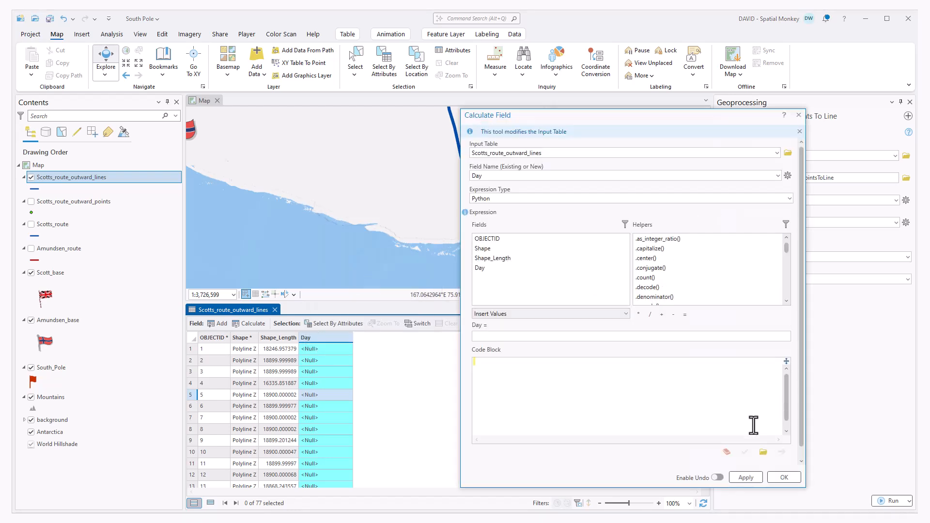
{"action": "left_click", "coordinate": [527, 365]}
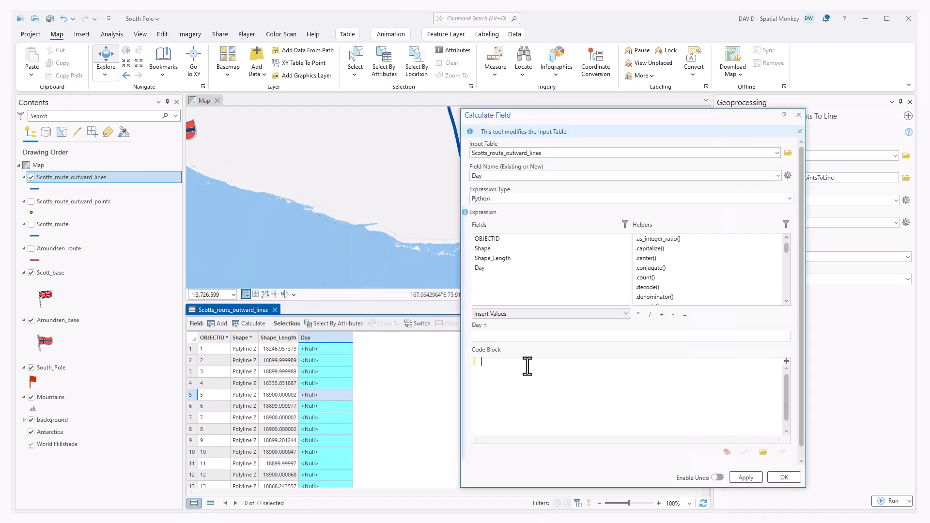
{"action": "type", "text": "from datetime import datetime, timedelta  def assign_date(objectid):   start_date = datetime(1911, 11, 1) # Scott's departure date   return start_date + timedelta(days=(objectid - 1)) # Assign sequential dates"}
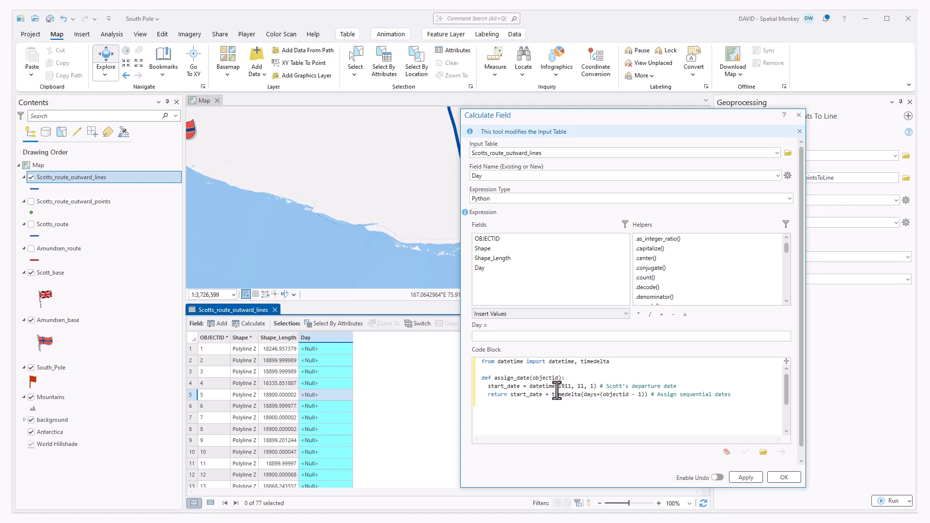
{"action": "left_click", "coordinate": [508, 339]}
{"action": "type", "text": "assign_date(!OBJECTID!)"}
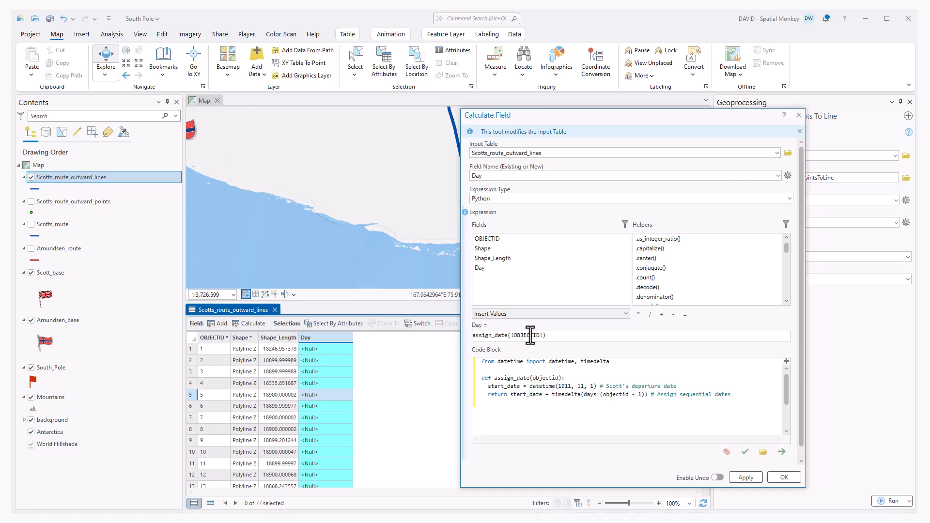
{"action": "left_click", "coordinate": [746, 477]}
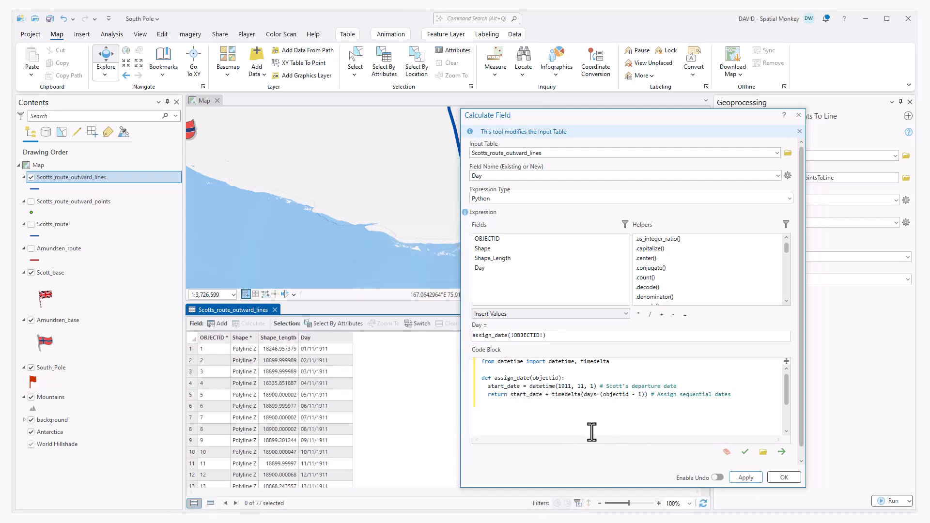
Step: Select the first four records in turn to check their Day values, and close the calculator and table with the selection cleared
{"action": "left_click", "coordinate": [195, 349]}
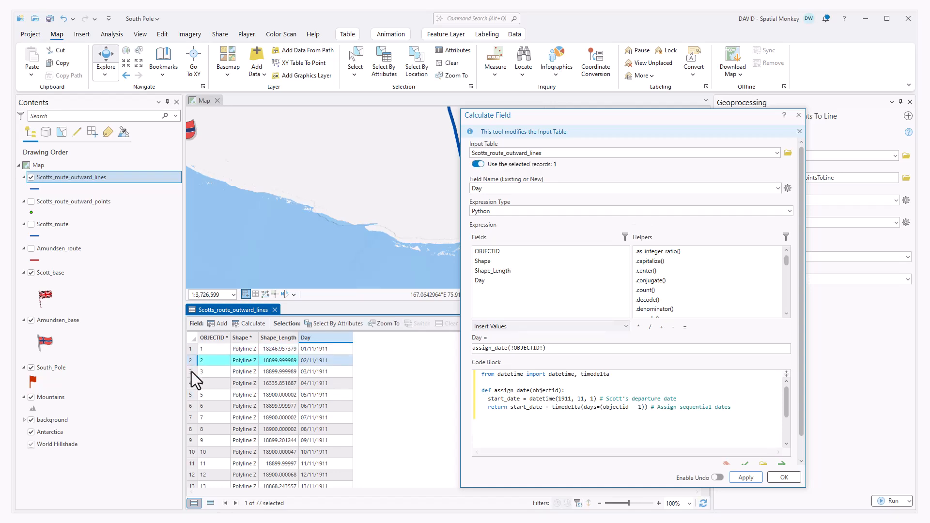
{"action": "left_click", "coordinate": [191, 371]}
{"action": "left_click", "coordinate": [188, 385]}
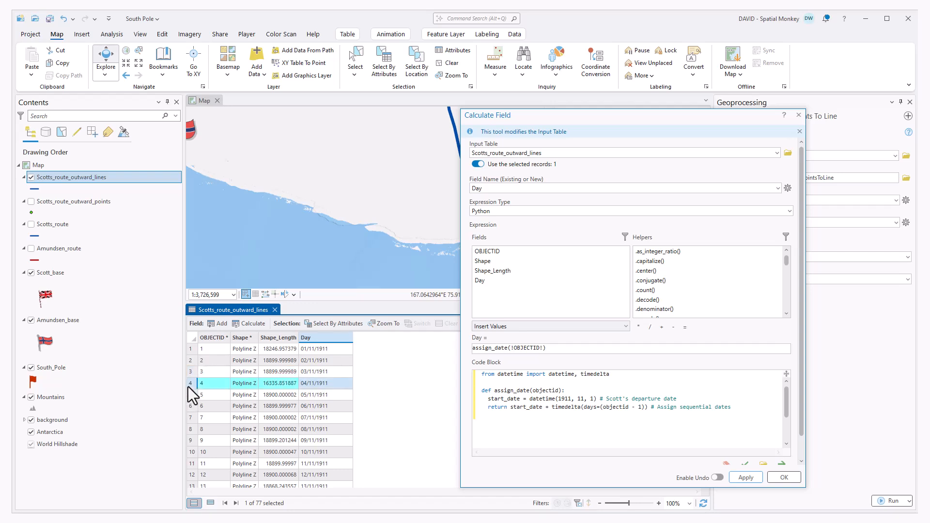
{"action": "left_click", "coordinate": [799, 115]}
{"action": "left_click", "coordinate": [274, 309]}
{"action": "left_click", "coordinate": [455, 64]}
Step: Give Scotts_route_outward_lines a fixed visible time extent and filter its content by attribute values with Day as the single time field
{"action": "scroll", "coordinate": [488, 194], "scroll_direction": "down", "scroll_amount": 2}
{"action": "left_click_drag", "start_coordinate": [488, 194], "coordinate": [515, 291]}
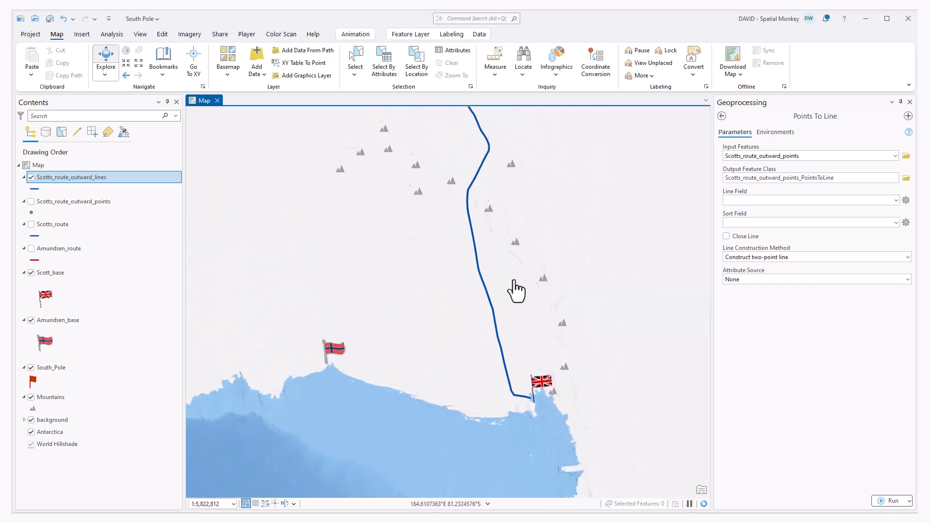
{"action": "scroll", "coordinate": [515, 290], "scroll_direction": "down", "scroll_amount": 2}
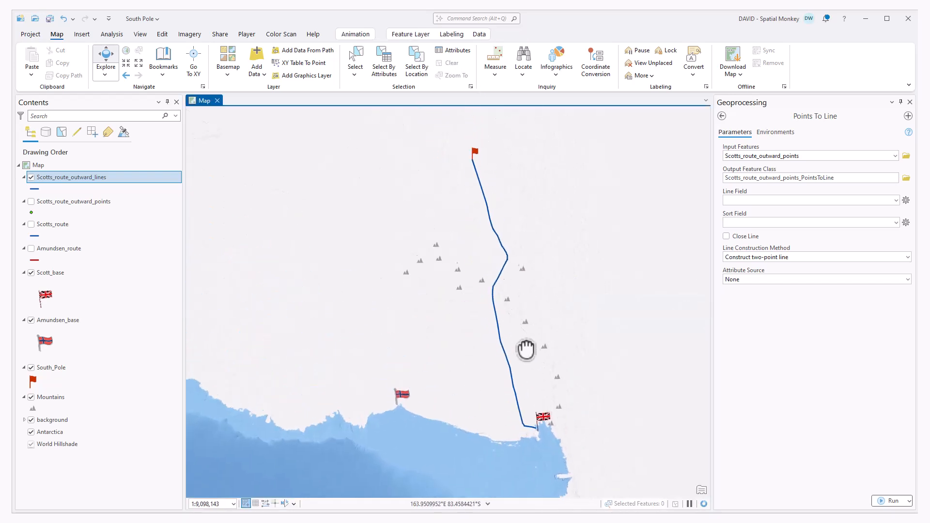
{"action": "right_click", "coordinate": [70, 179]}
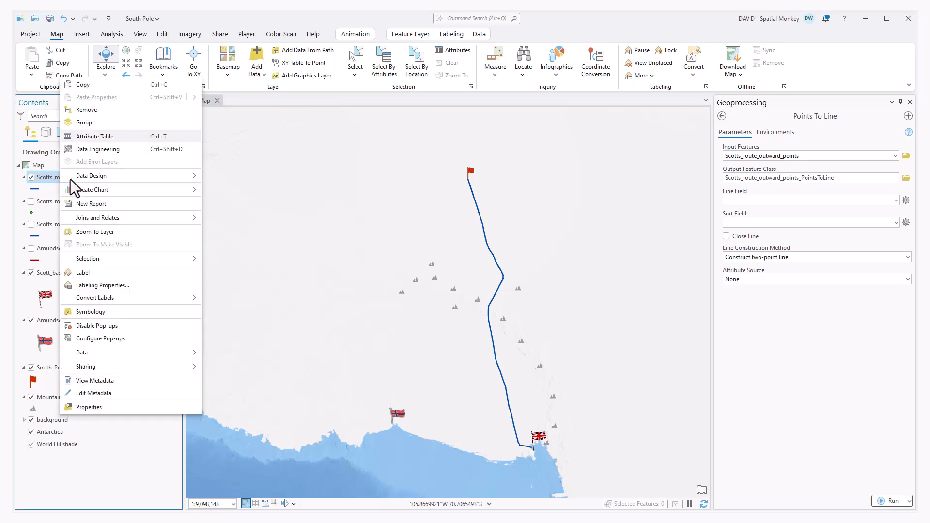
{"action": "left_click", "coordinate": [115, 409]}
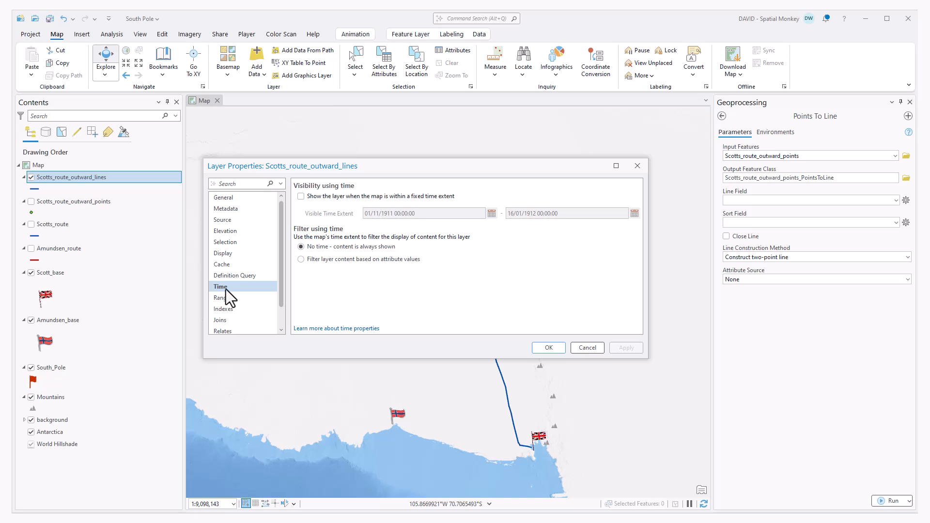
{"action": "left_click", "coordinate": [301, 196]}
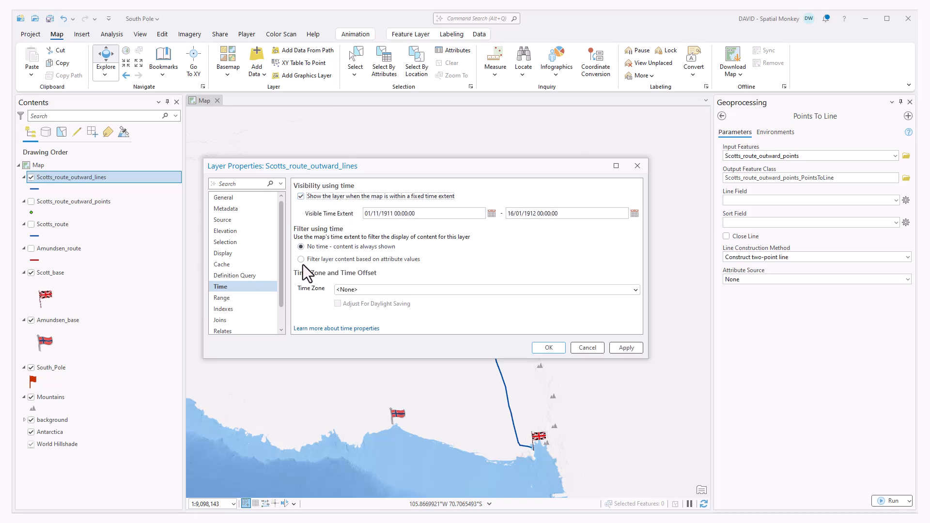
{"action": "left_click", "coordinate": [301, 260]}
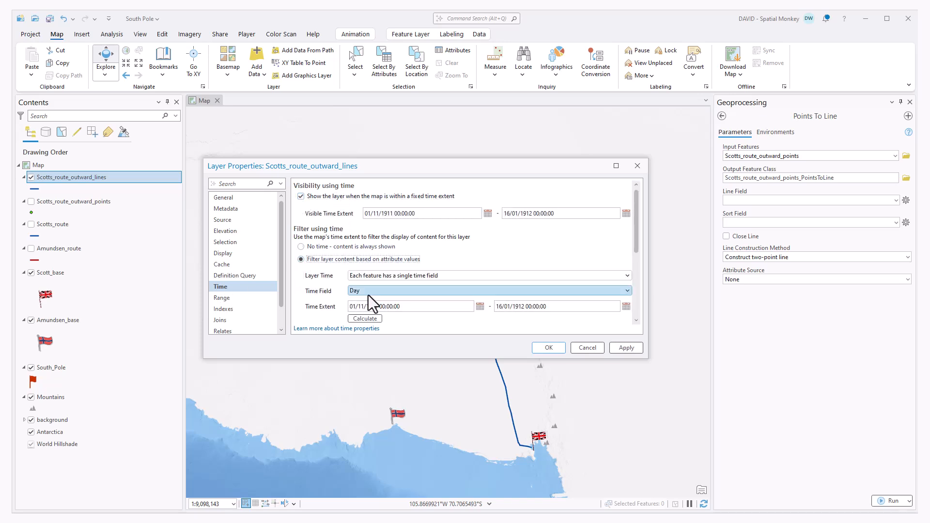
{"action": "left_click", "coordinate": [552, 349]}
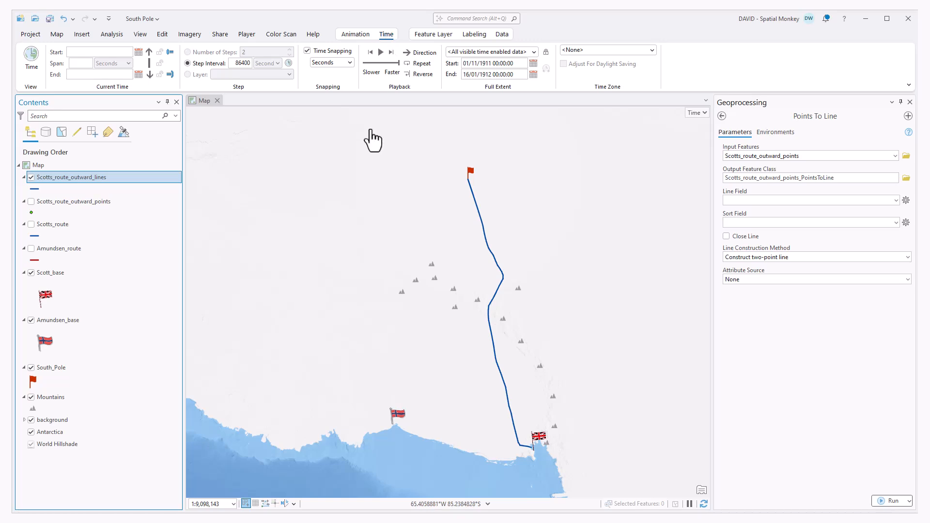
Step: Play the time sequence, clear the current time's start date, and replay it with only the end date set
{"action": "left_click", "coordinate": [382, 52]}
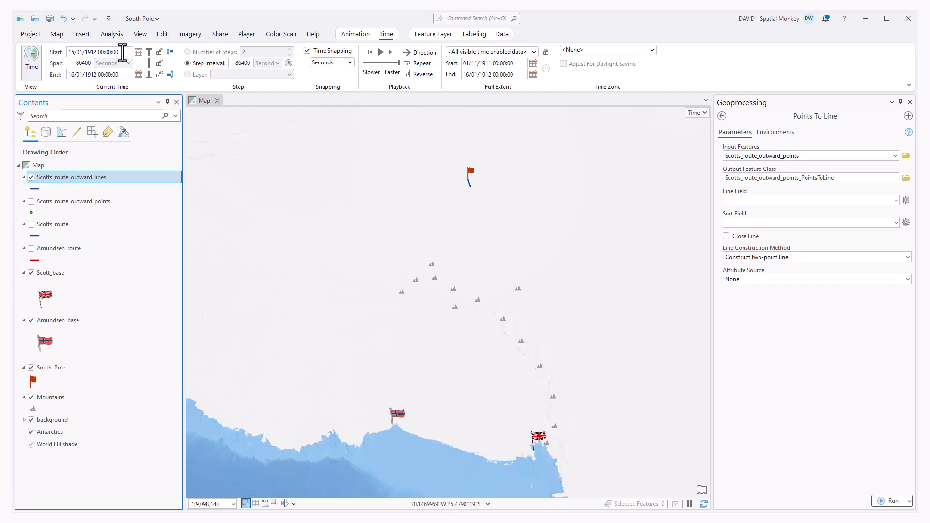
{"action": "left_click_drag", "start_coordinate": [123, 53], "coordinate": [57, 59]}
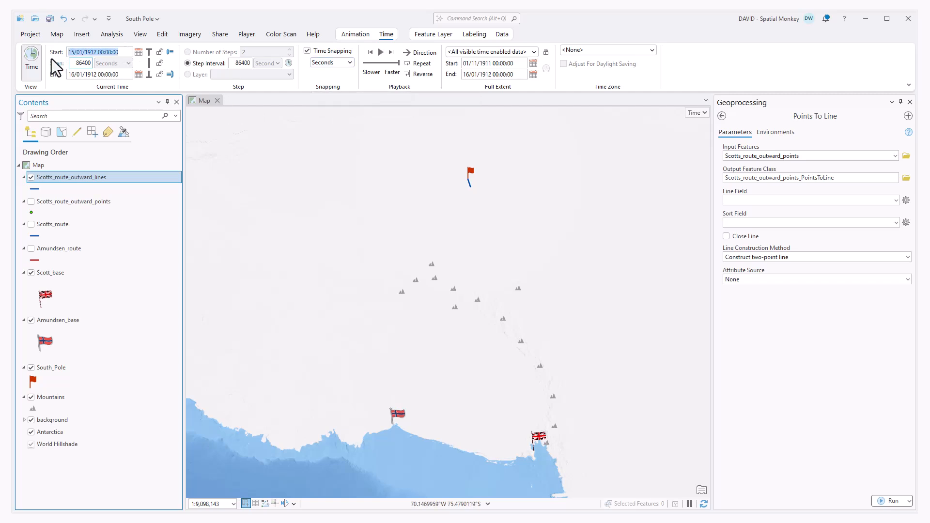
{"action": "key", "text": "BackSpace"}
{"action": "key", "text": "BackSpace"}
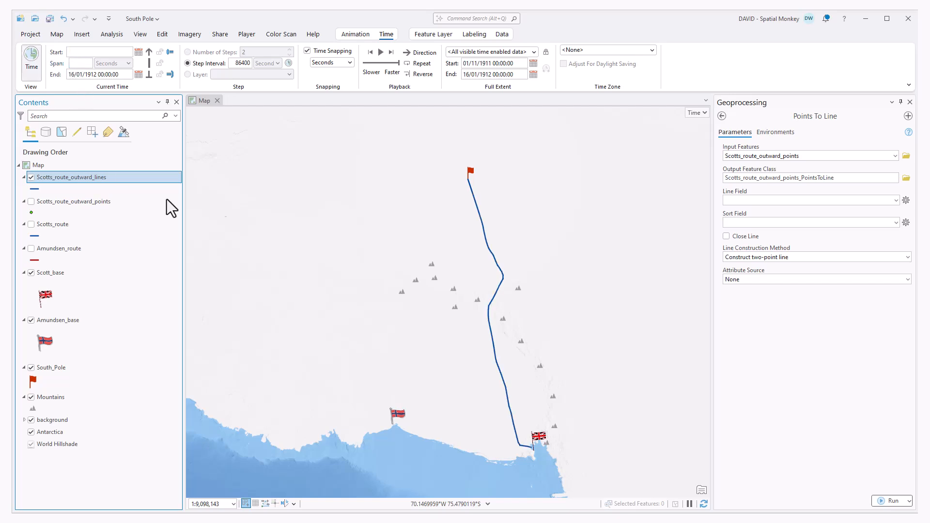
{"action": "left_click", "coordinate": [381, 52]}
Step: Open the animation timeline and create two keyframes of the whole route, one at map time 01/11/1911 and one at 16/01/1912
{"action": "left_click", "coordinate": [721, 117]}
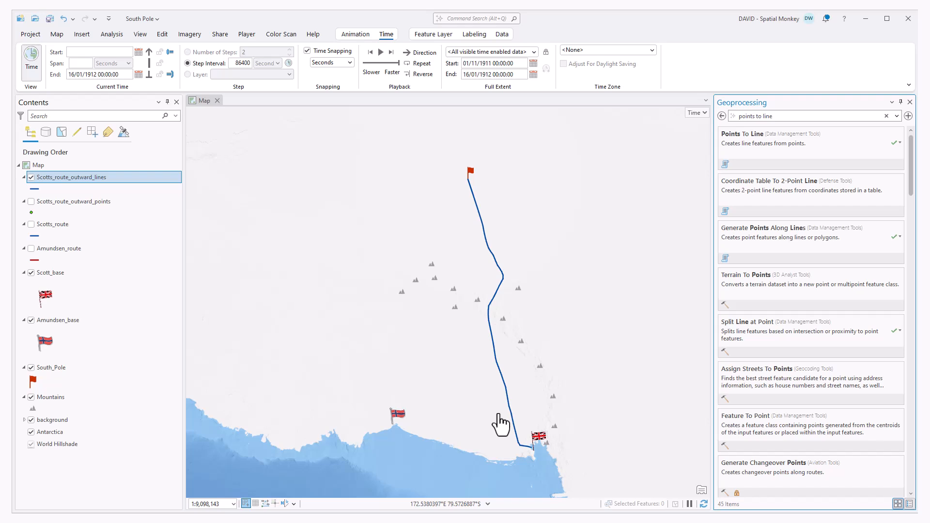
{"action": "left_click", "coordinate": [356, 34]}
{"action": "left_click", "coordinate": [288, 63]}
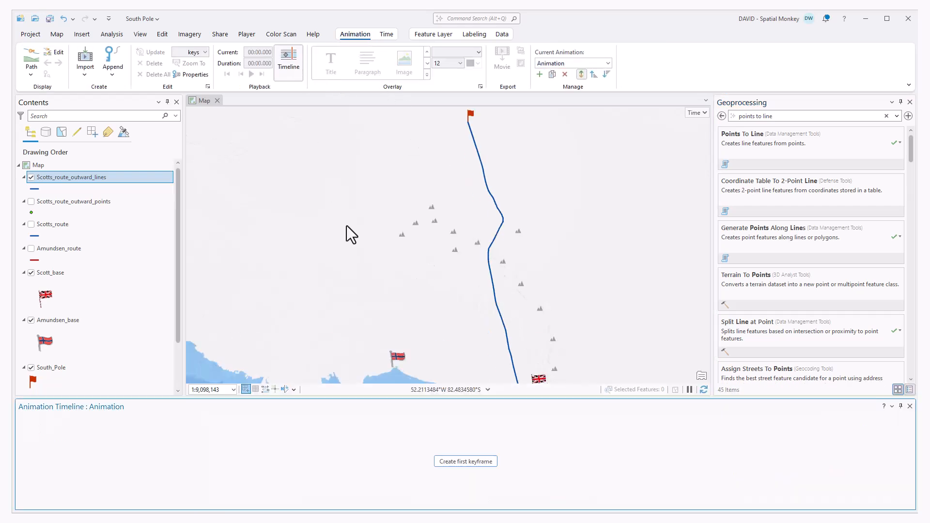
{"action": "scroll", "coordinate": [575, 253], "scroll_direction": "down", "scroll_amount": 1}
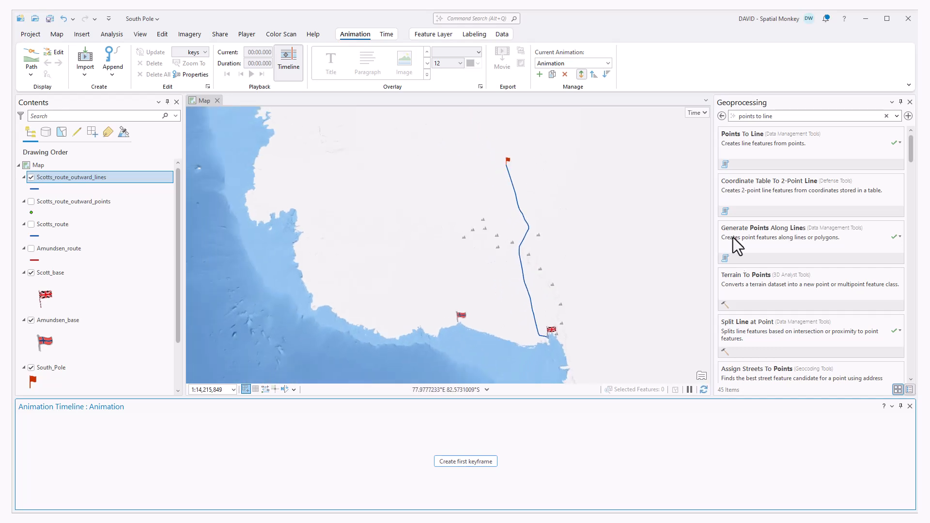
{"action": "left_click", "coordinate": [700, 115]}
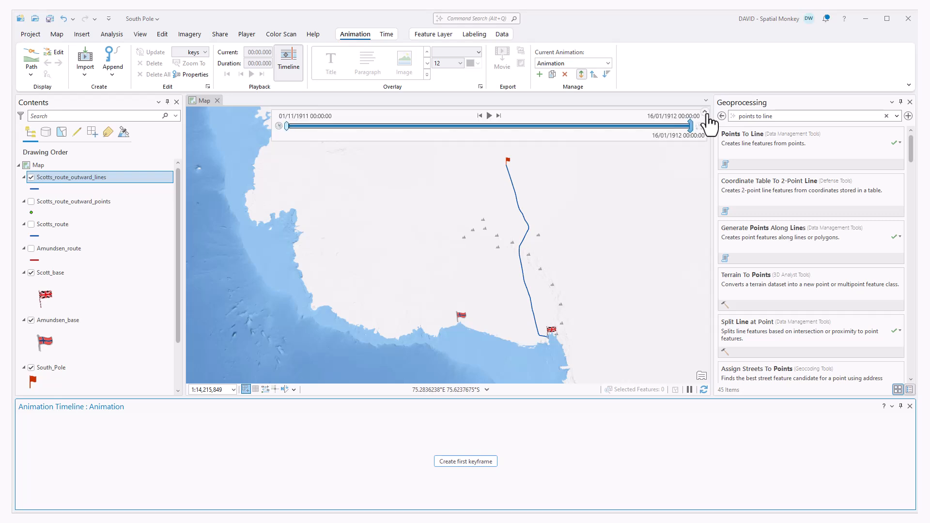
{"action": "left_click_drag", "start_coordinate": [691, 125], "coordinate": [269, 135]}
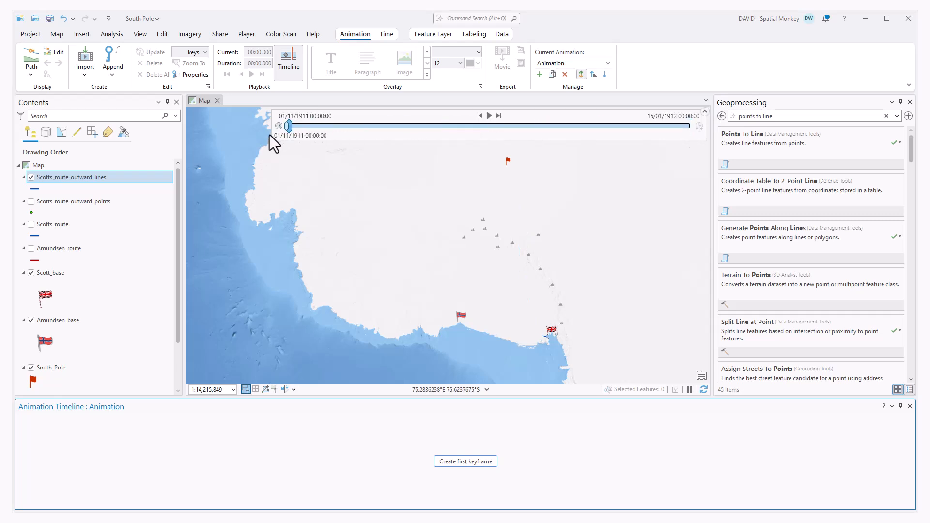
{"action": "left_click", "coordinate": [474, 464]}
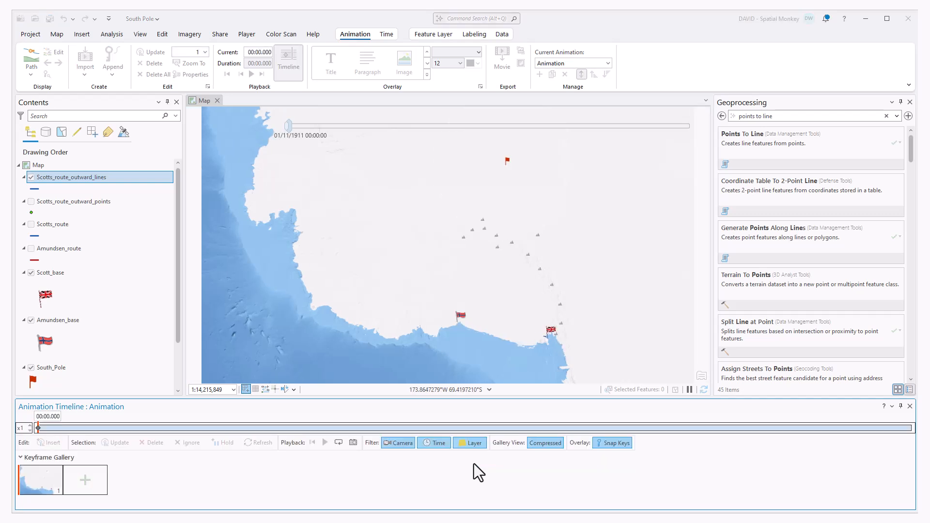
{"action": "left_click_drag", "start_coordinate": [289, 126], "coordinate": [709, 135]}
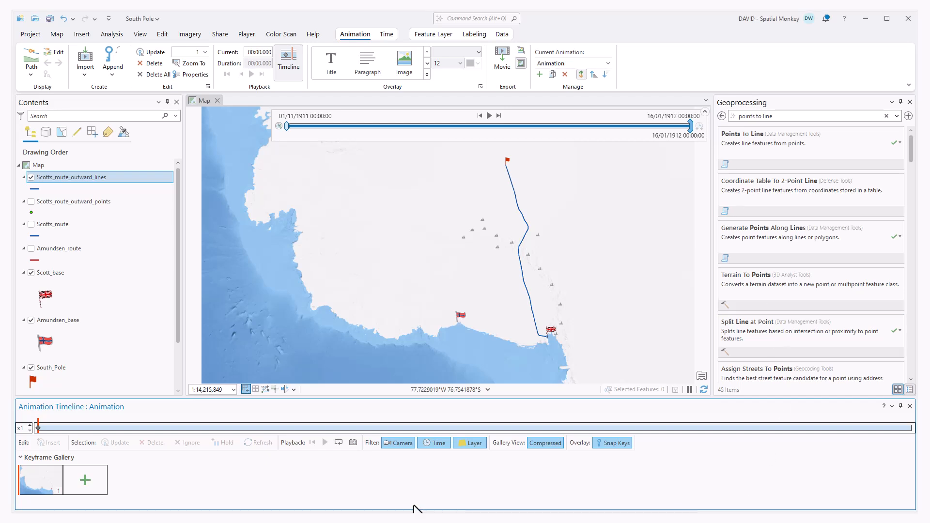
{"action": "left_click", "coordinate": [86, 482]}
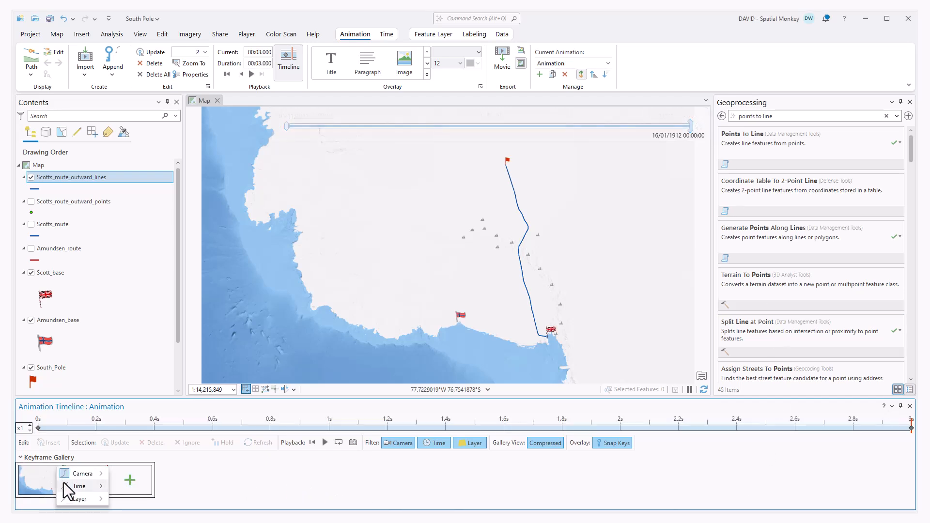
Step: Set the second keyframe's length to 15 seconds and play back the animation
{"action": "left_click", "coordinate": [206, 52]}
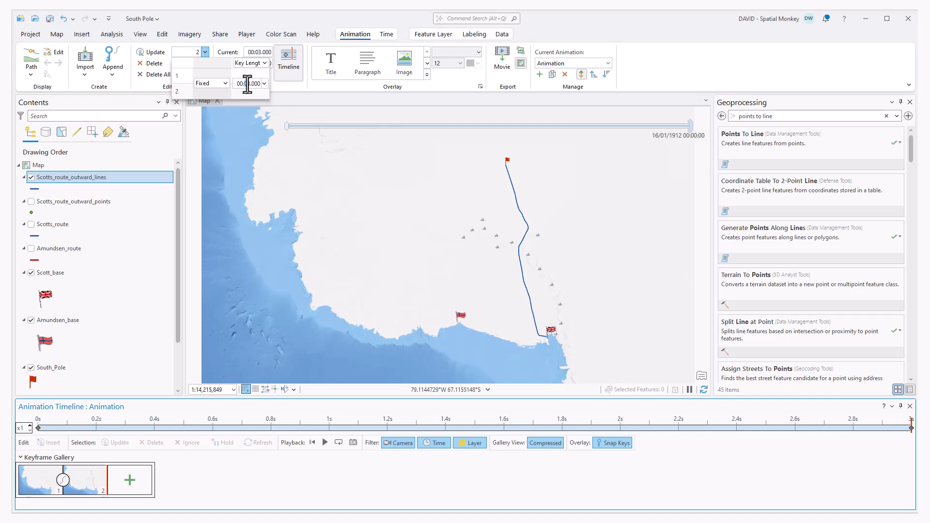
{"action": "left_click_drag", "start_coordinate": [249, 84], "coordinate": [242, 83]}
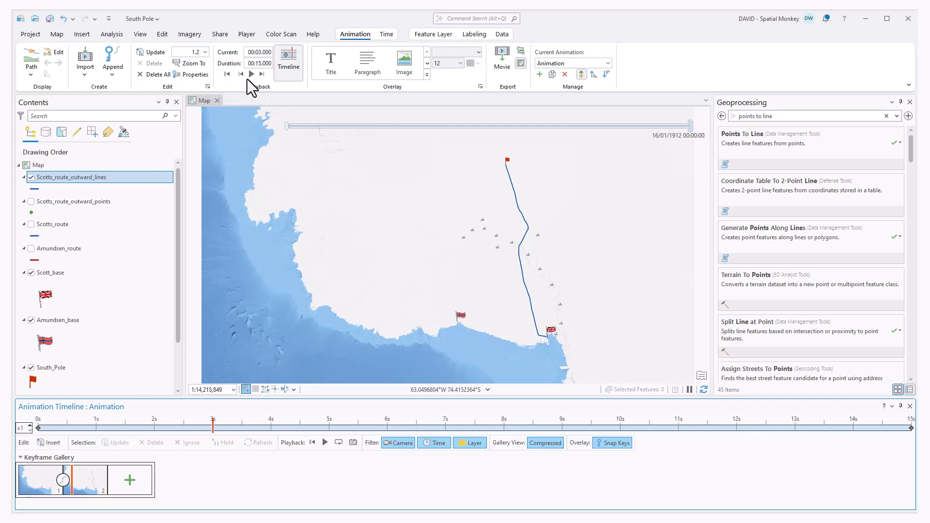
{"action": "left_click", "coordinate": [251, 75]}
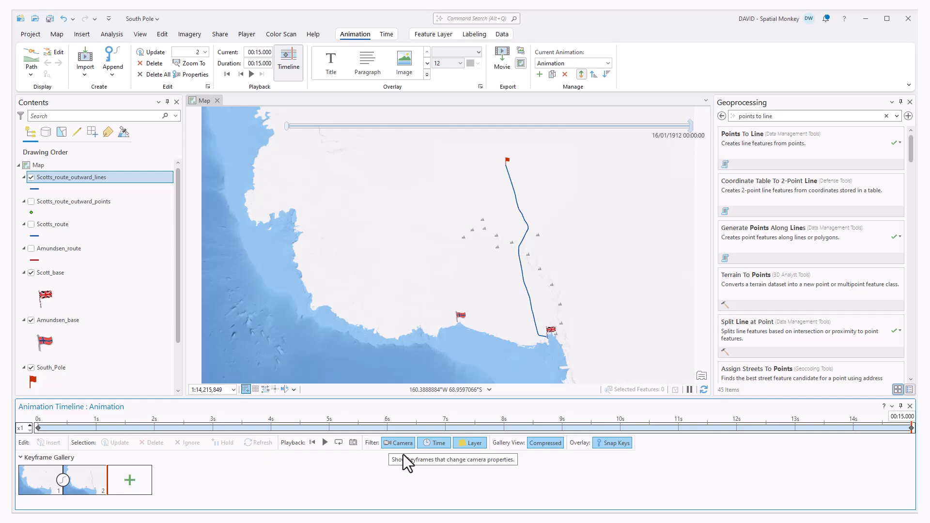
{"action": "left_click", "coordinate": [251, 74]}
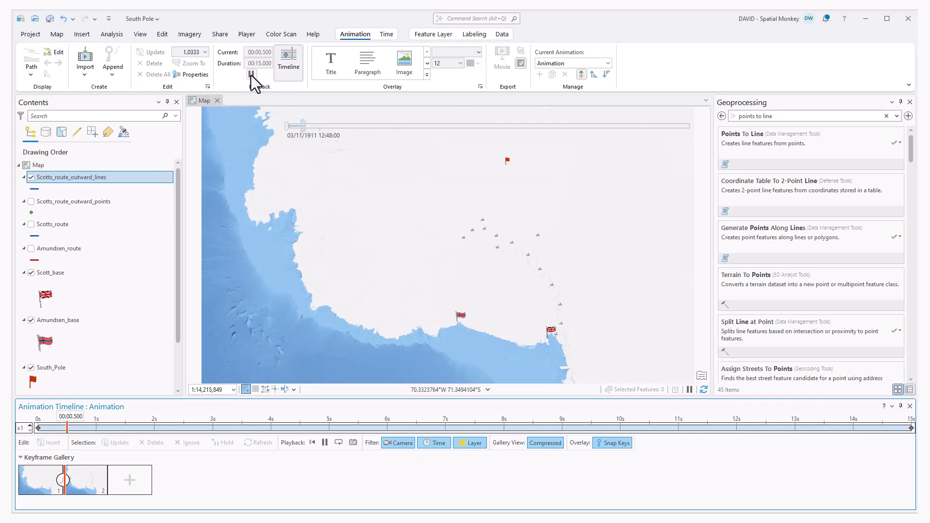